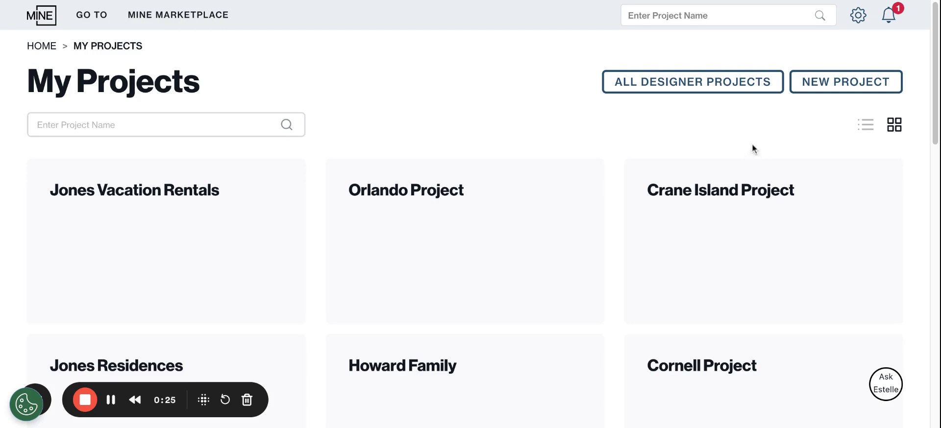
Create a new project named with the designer's full name followed by "Design Selections" and start designing
left_click(851, 88)
left_click(250, 152)
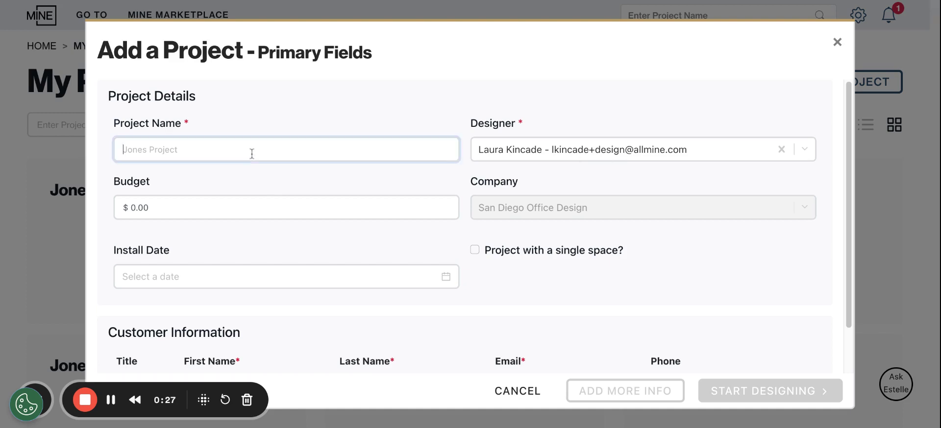
type("Lak")
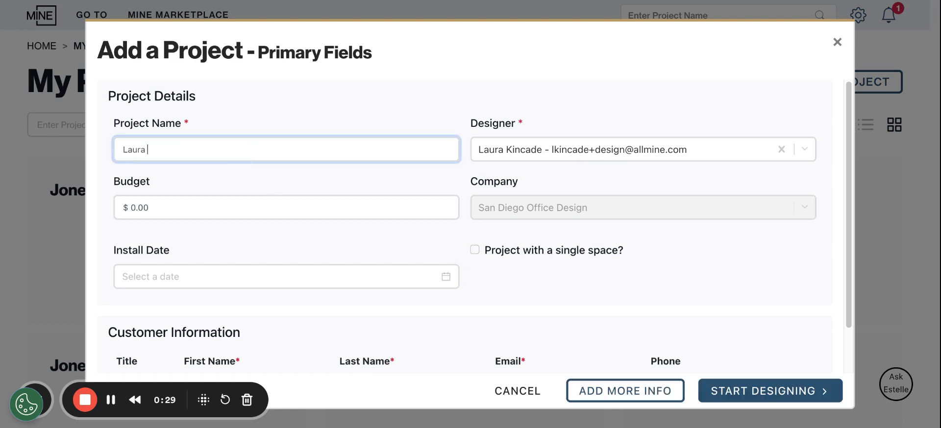
key("BackSpace")
type("ade Design ")
type("Sta")
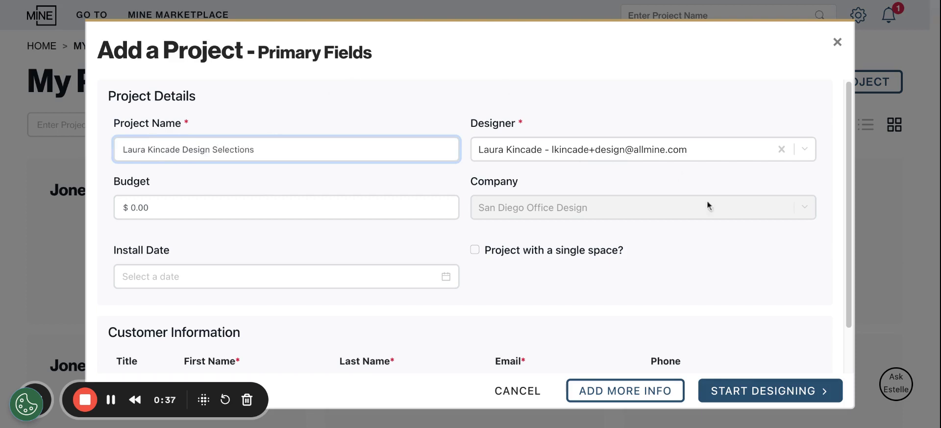
left_click(770, 390)
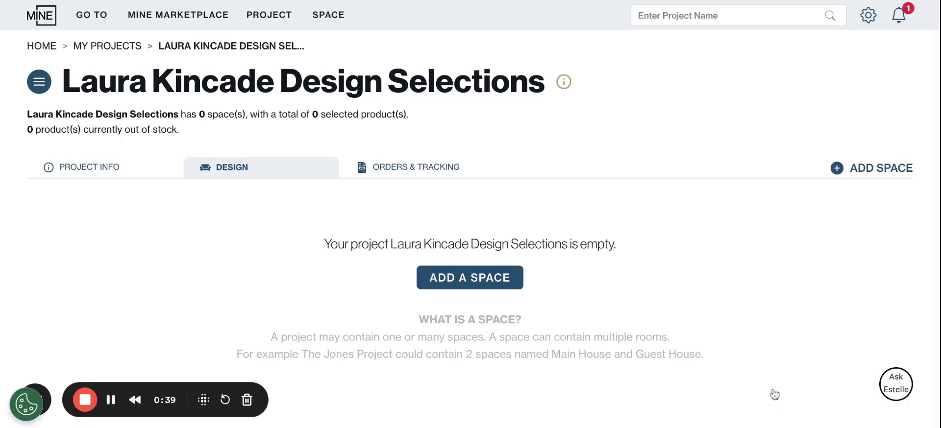
Add a space named "2024 Trends" to the project, keeping a square footage of 1 and no floor plan image
left_click(473, 276)
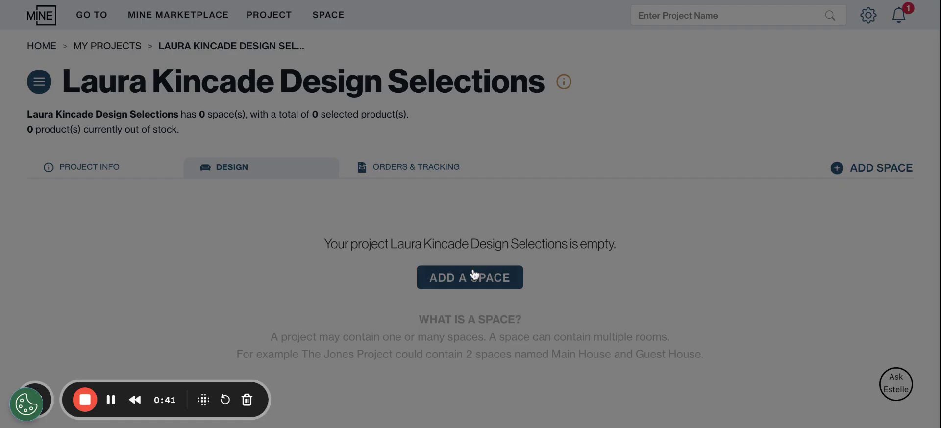
left_click(177, 128)
type("2024 Trends")
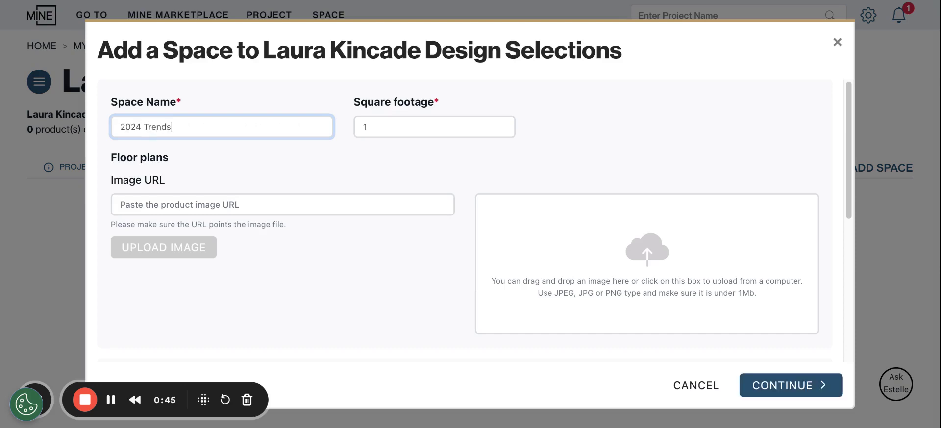
left_click(181, 203)
left_click(402, 125)
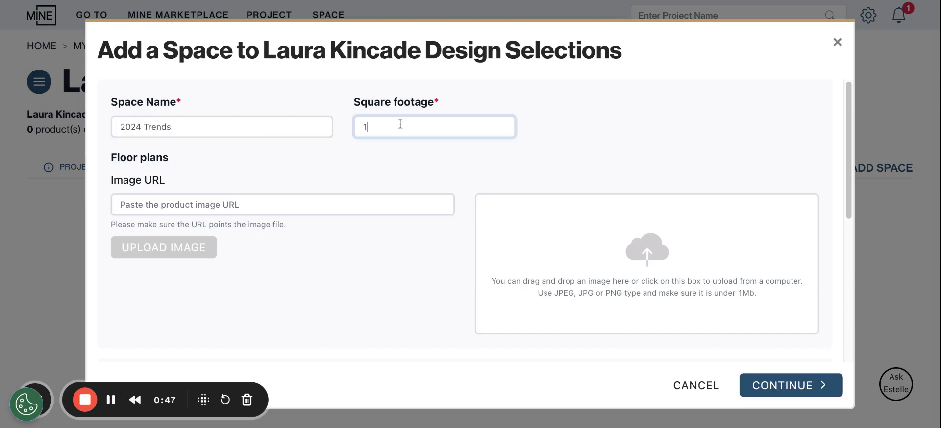
left_click(158, 212)
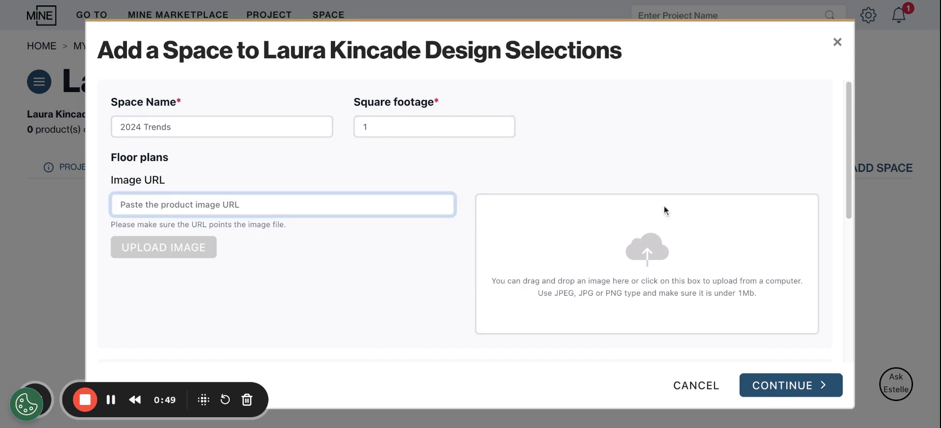
left_click(800, 386)
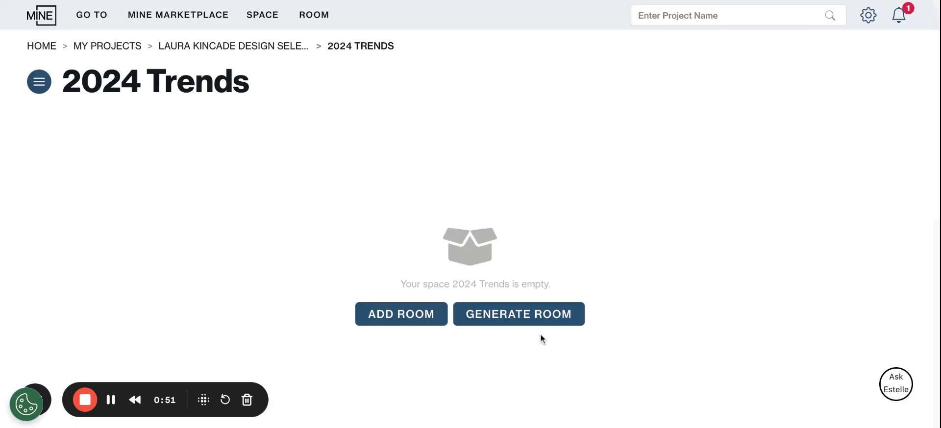
Start adding multiple rooms at once to the 2024 Trends space
left_click(419, 316)
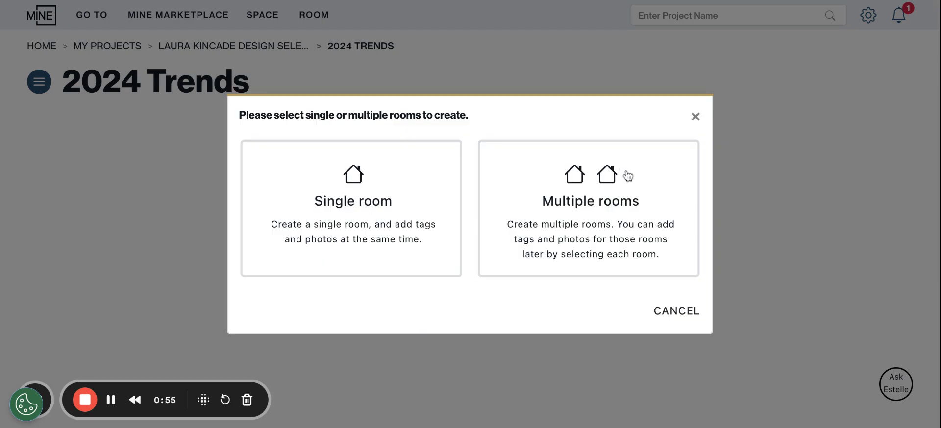
left_click(625, 177)
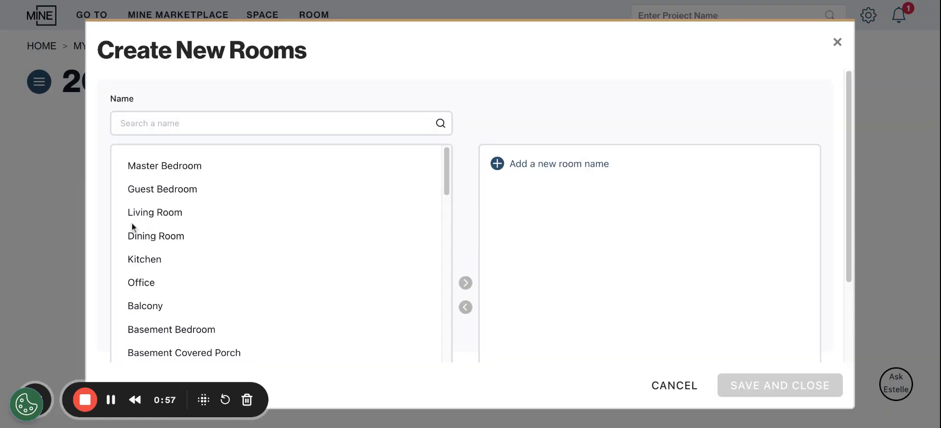
left_click(186, 165)
left_click(168, 192)
left_click(165, 215)
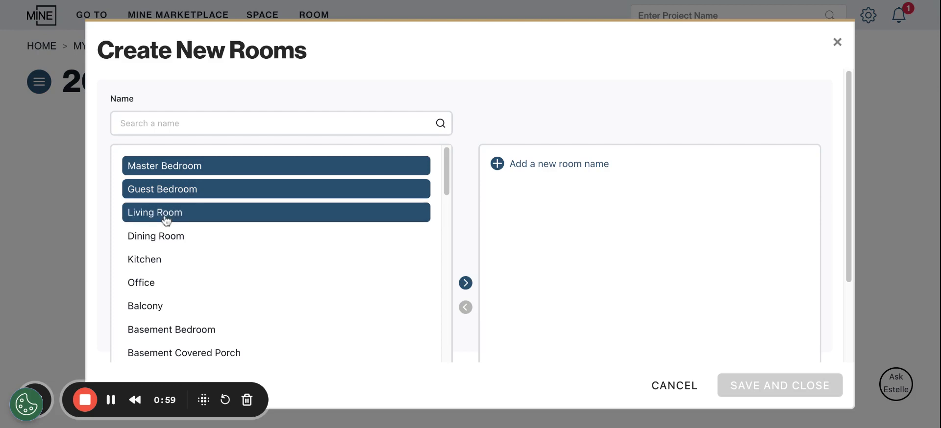
left_click(163, 214)
left_click(162, 193)
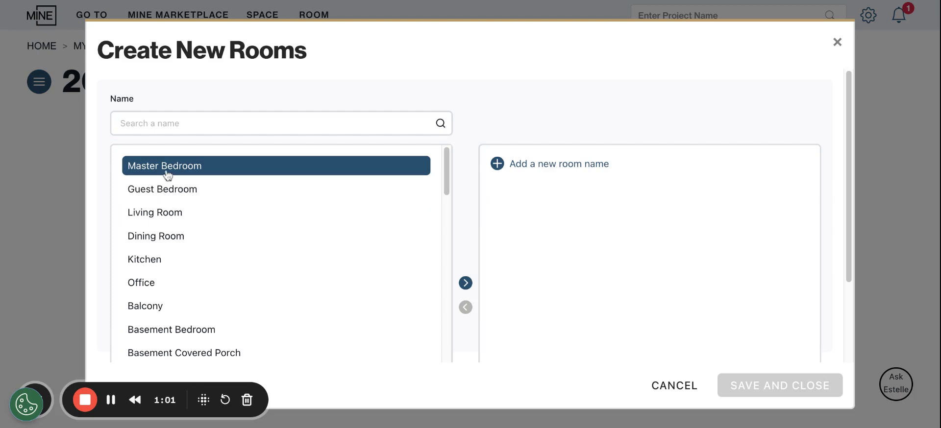
left_click(168, 170)
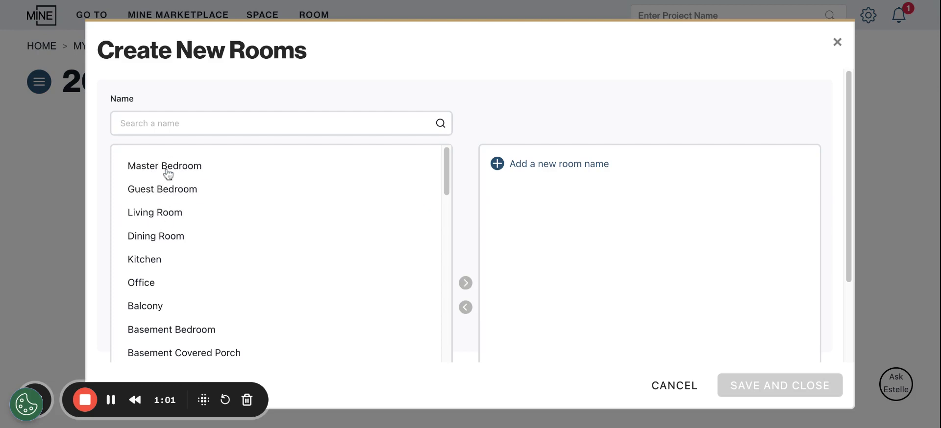
Create three custom-named rooms, "Sofas I love!", "Accent Chairs" and "Dining Tables", and save them to the space
left_click(498, 164)
type("Sofas I love!")
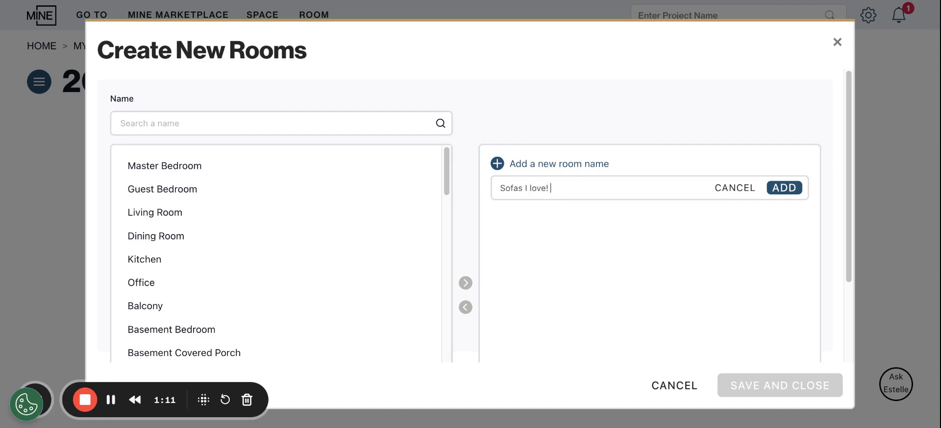
left_click(789, 188)
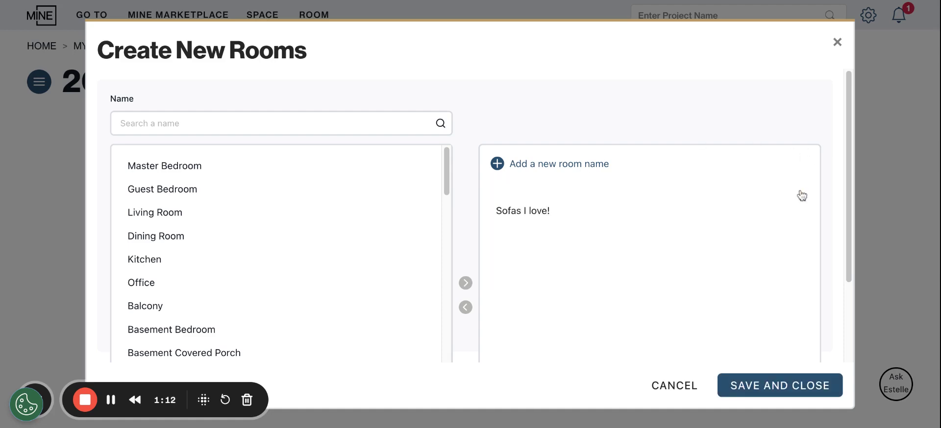
left_click(495, 166)
type("Acc")
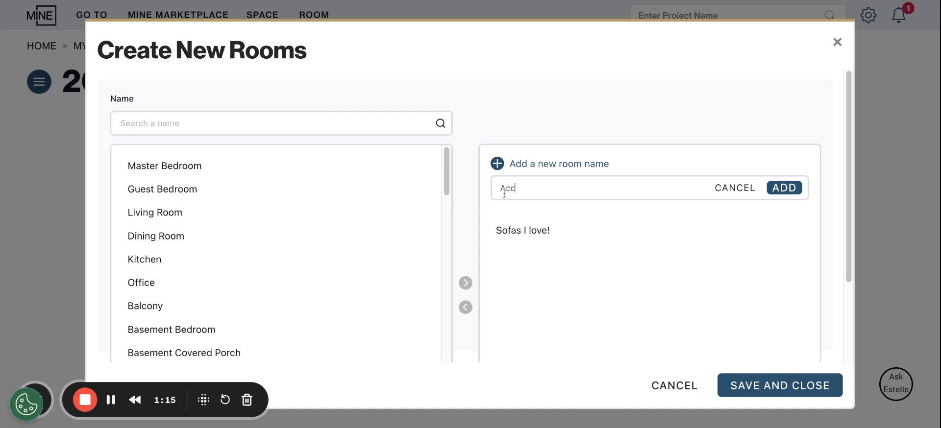
type("ent Chairs")
left_click(784, 189)
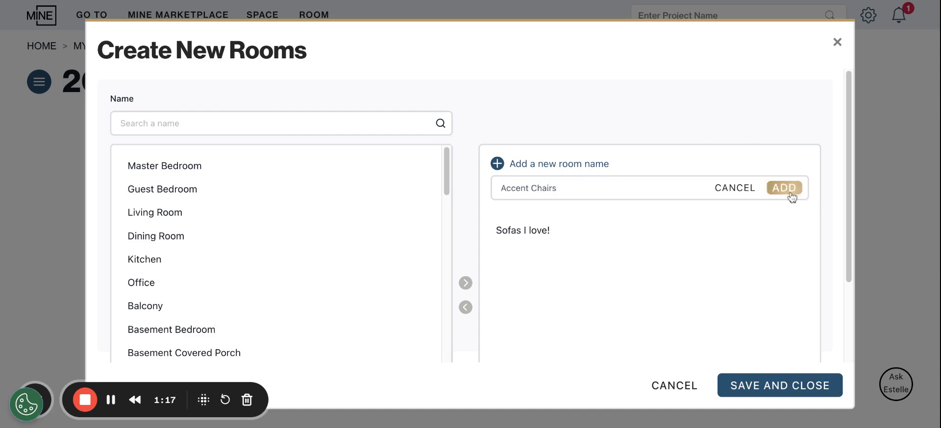
left_click(497, 163)
type("Din")
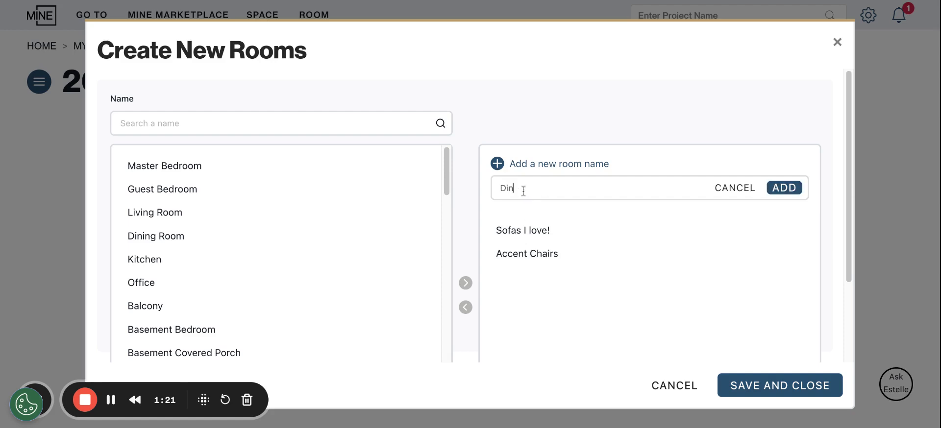
type("ing Tables")
left_click(798, 188)
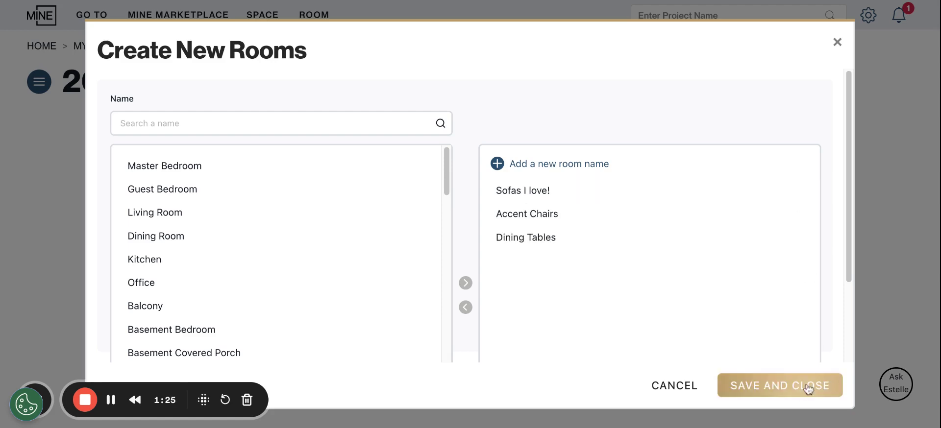
left_click(809, 387)
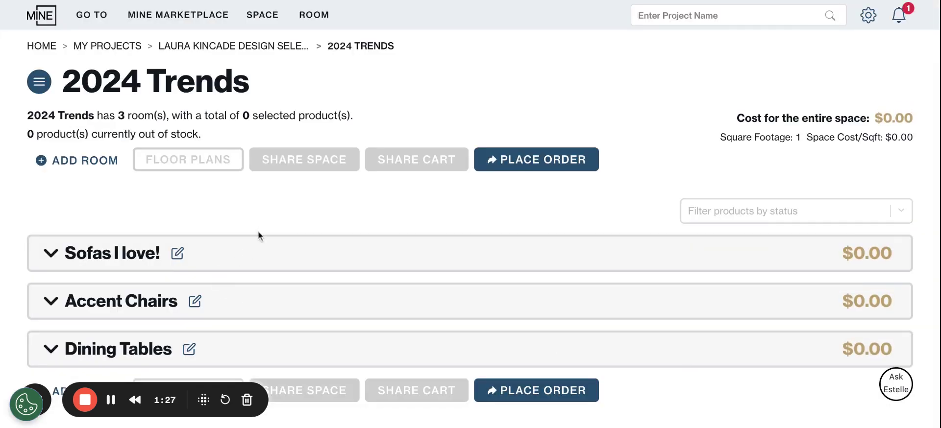
Open Spotlight for the "Sofas I love!" room, view the favorites lists and return to the search by project
left_click(179, 257)
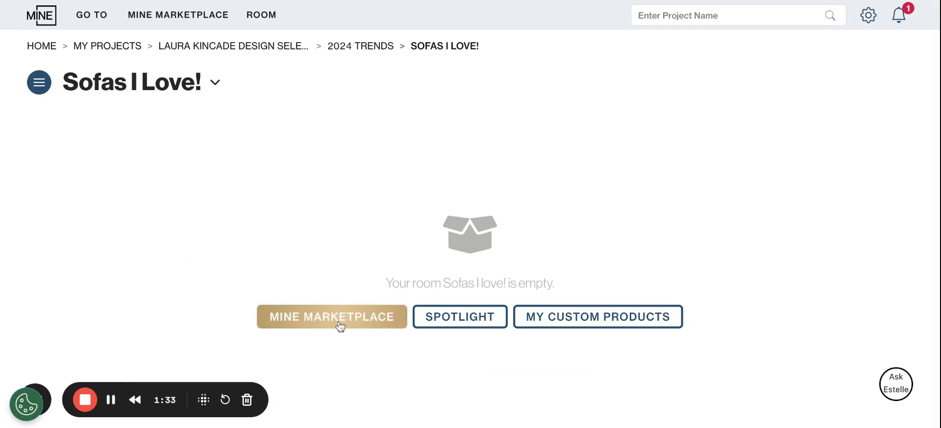
left_click(451, 321)
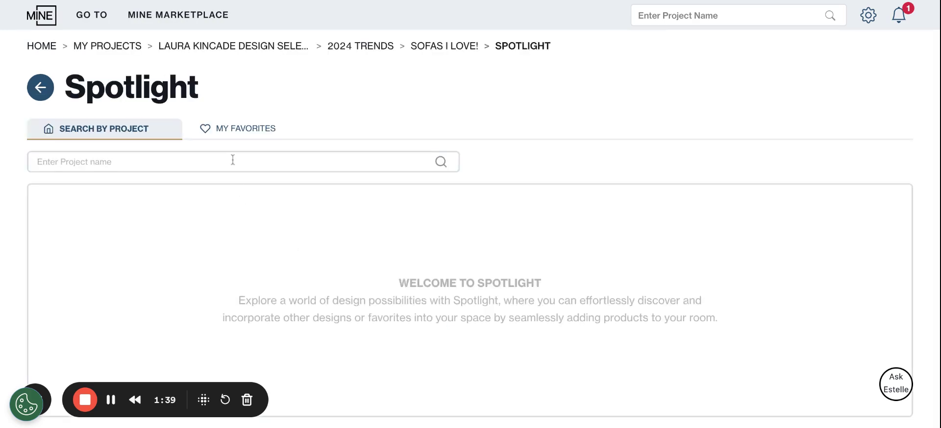
left_click(228, 128)
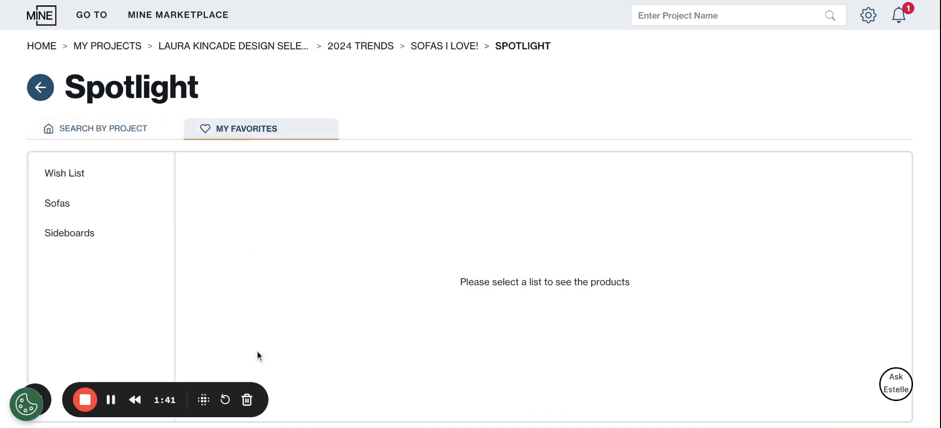
left_click(127, 132)
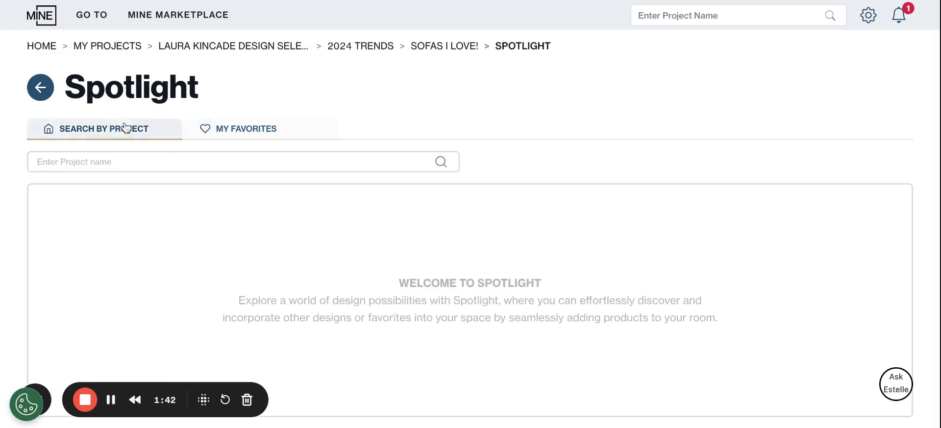
Search Spotlight projects for "sage" and show the Living Room products of Unit 101 in Sage Drive Install
left_click(99, 163)
type("sage")
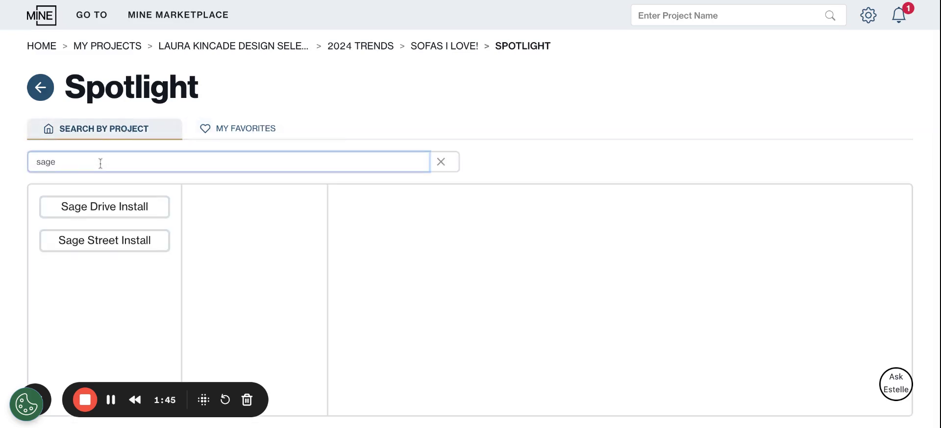
left_click(117, 211)
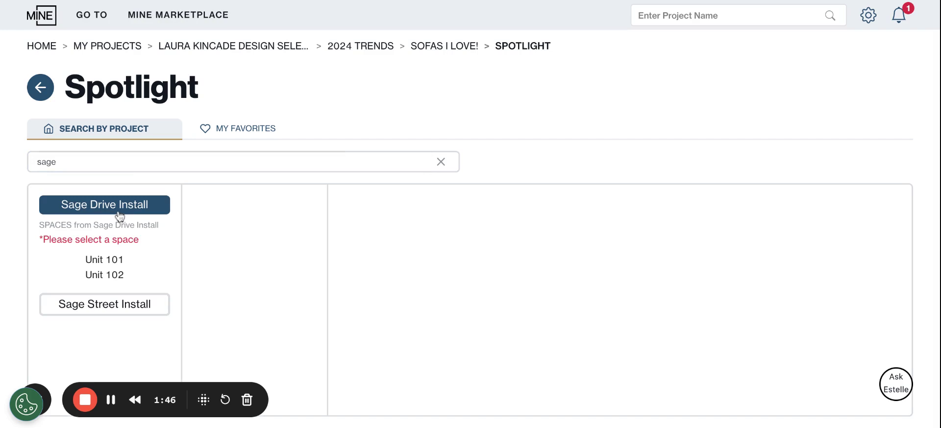
left_click(118, 259)
left_click(227, 207)
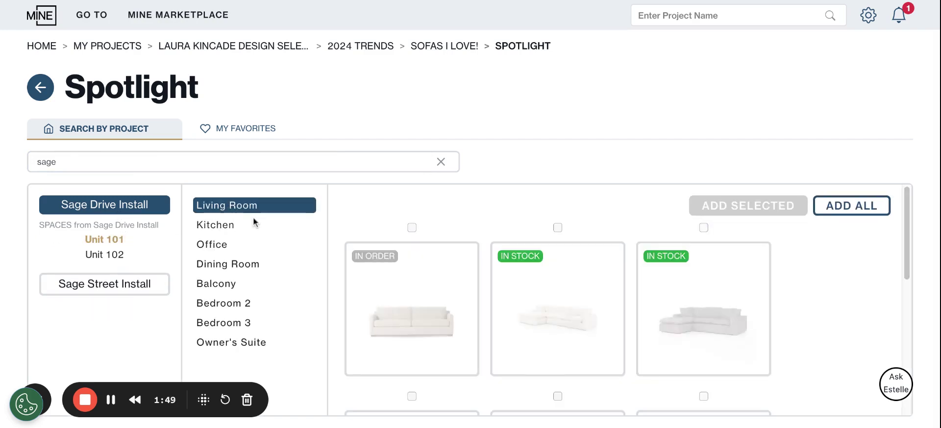
Add the cream and dark grey chaise sectionals to the "Sofas I love!" room in the 2024 Trends space
left_click(557, 227)
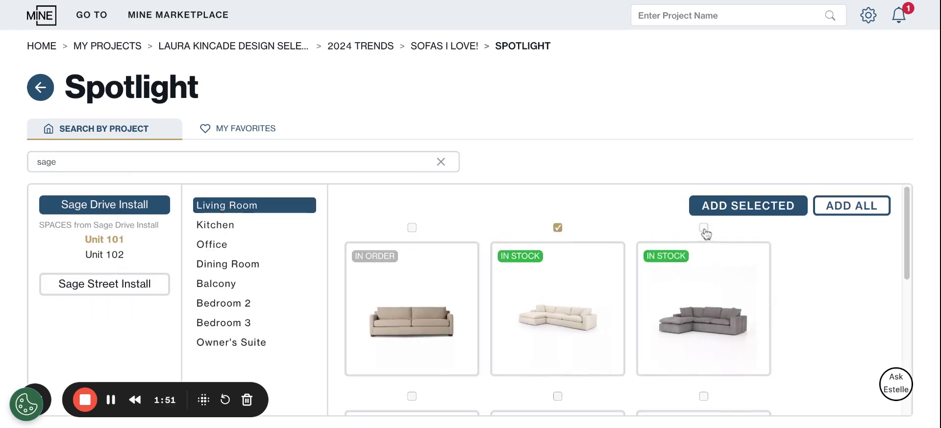
left_click(751, 201)
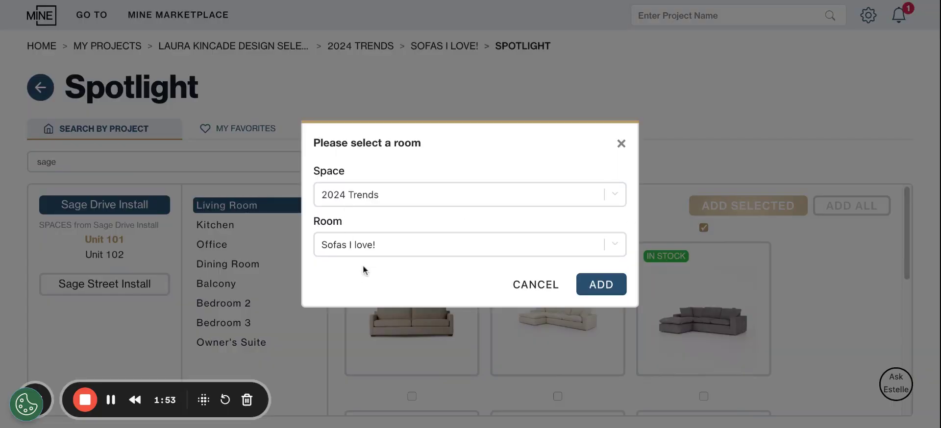
left_click(602, 290)
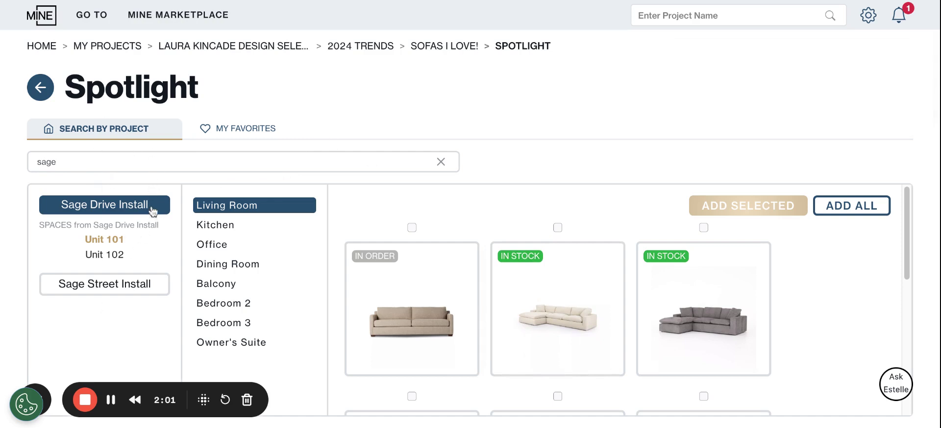
Add one Mabry 82" 2-Piece Modular Sofa from the Living Room products to the "Sofas I love!" room in the 2024 Trends space
scroll(630, 274, "down", 3)
scroll(630, 274, "down", 2)
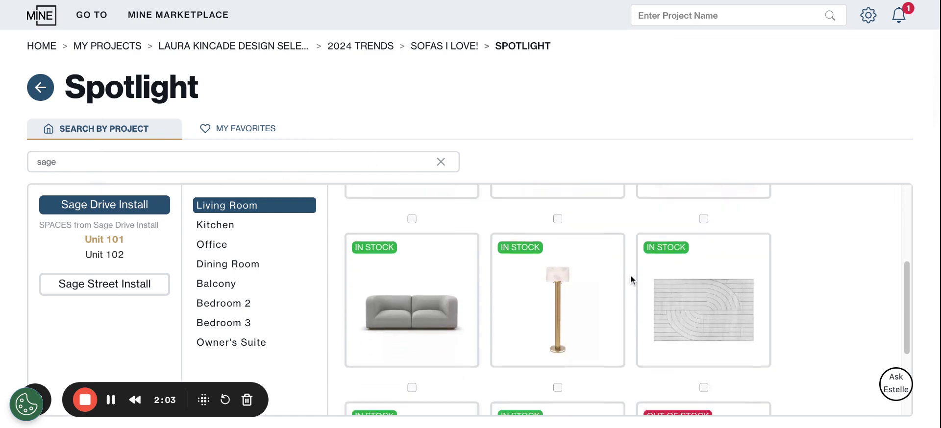
left_click(411, 202)
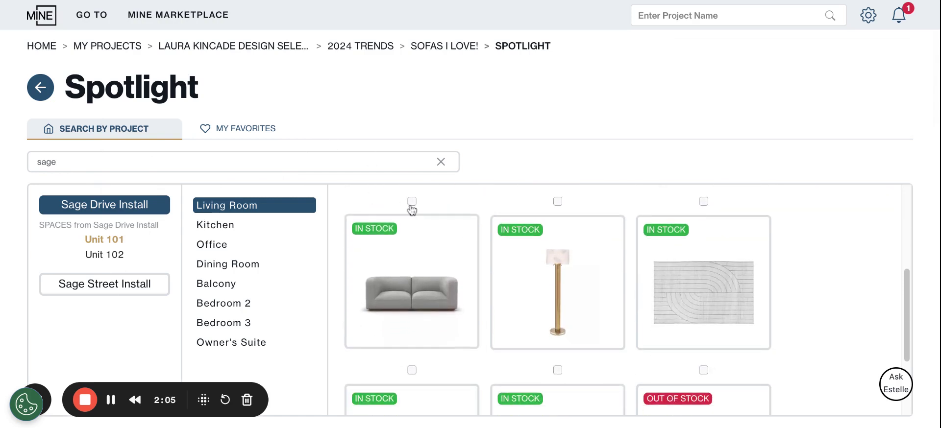
scroll(471, 282, "down", 3)
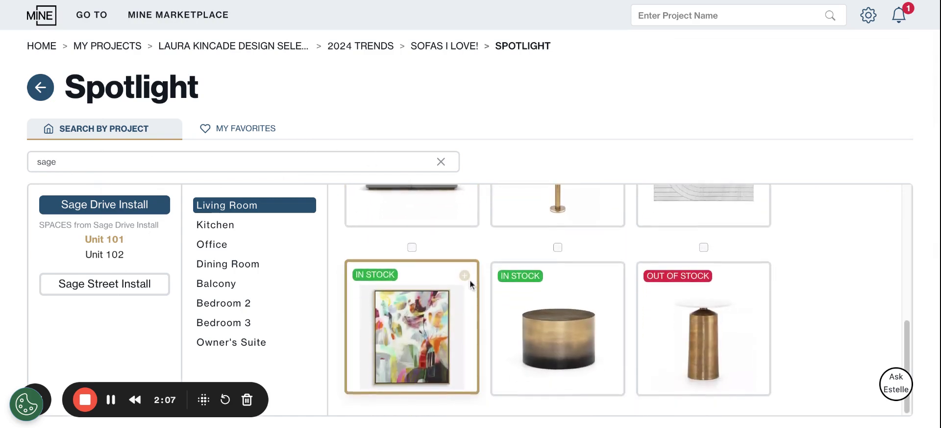
scroll(485, 276, "up", 6)
scroll(485, 276, "down", 3)
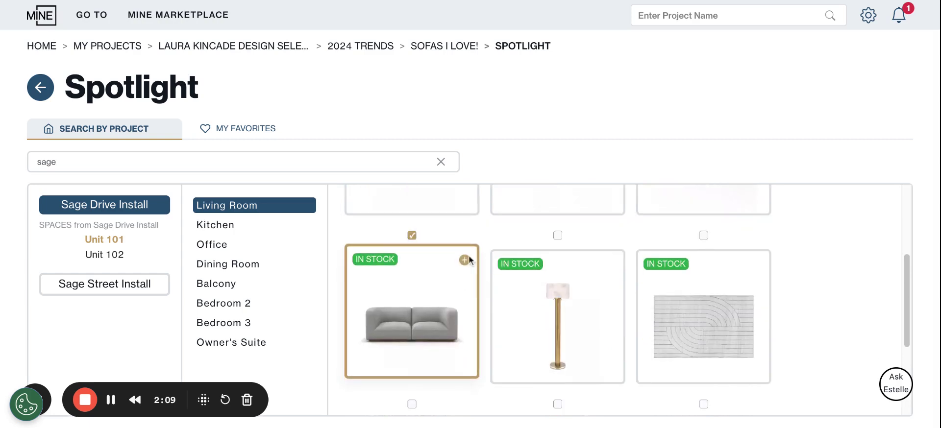
left_click(467, 255)
left_click(556, 359)
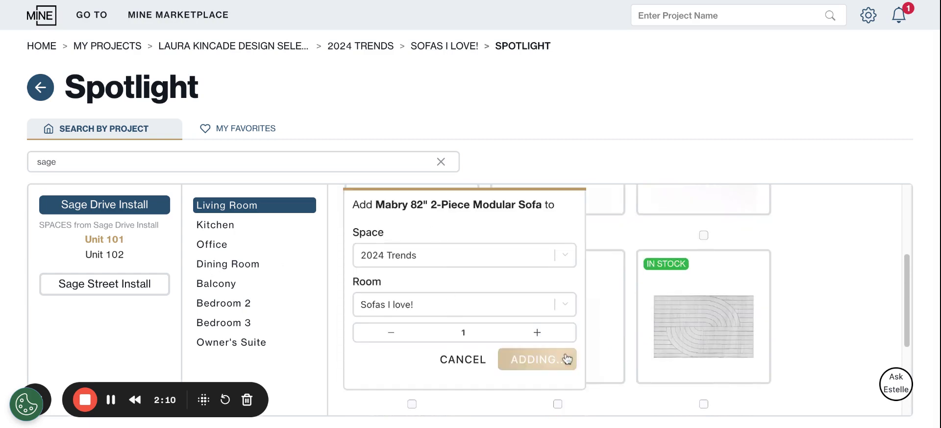
Look through the Office and Kitchen rooms of Unit 101 in Sage Drive Install
left_click(234, 228)
left_click(228, 244)
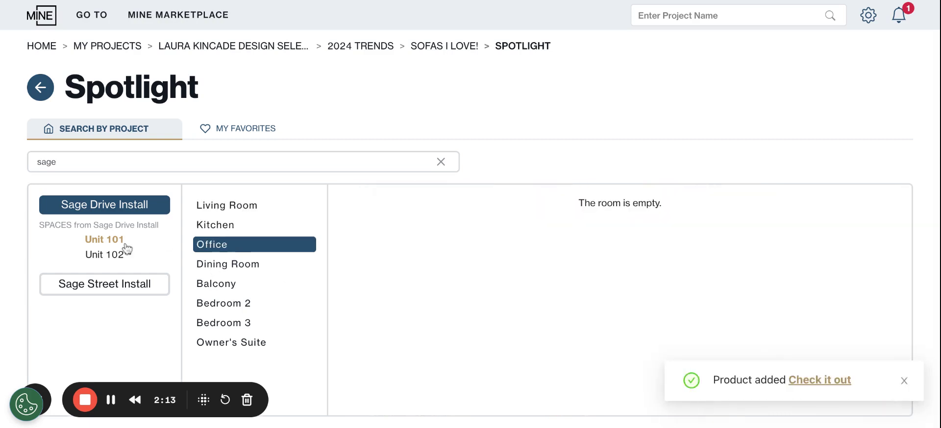
left_click(245, 228)
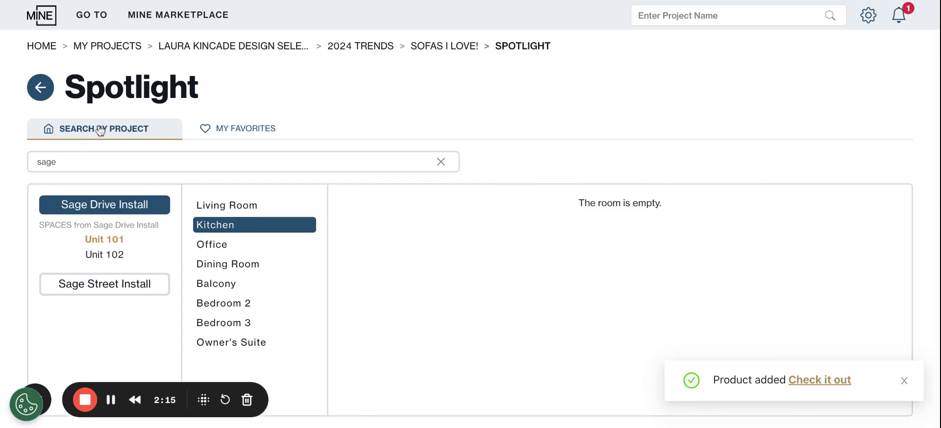
double_click(206, 162)
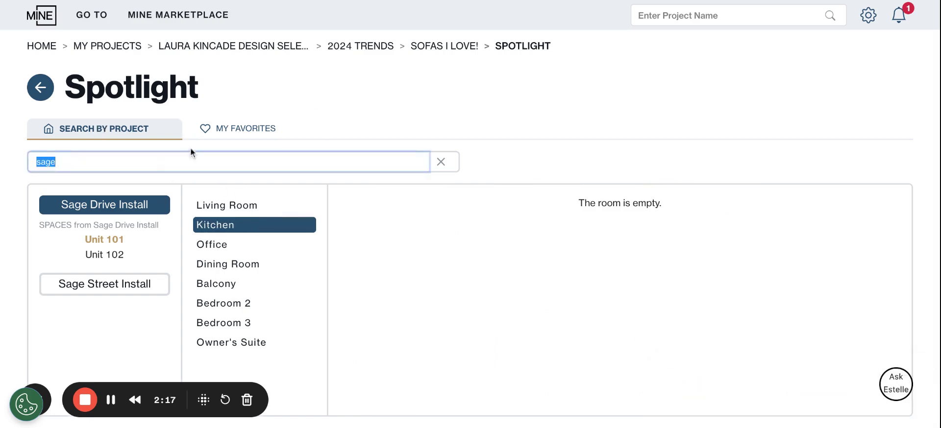
Return to the 2024 Trends space, view the marketplace for the "Sofas I love!" room and open the room's page
left_click(371, 47)
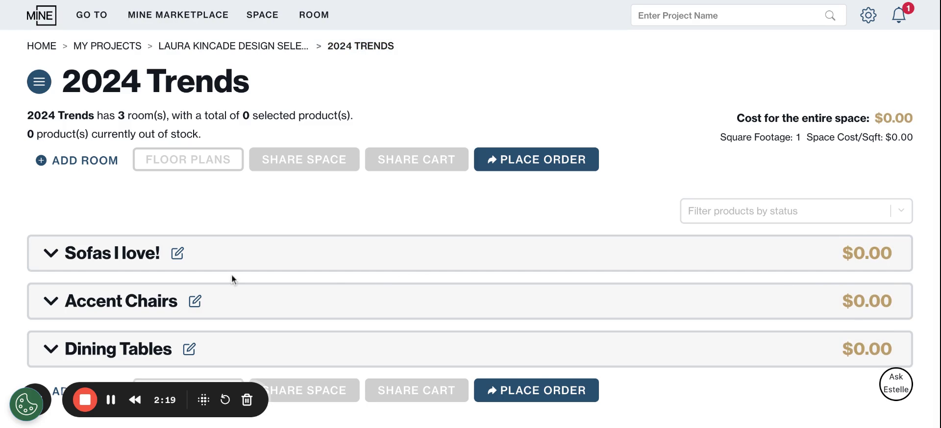
left_click(281, 254)
scroll(430, 304, "down", 1)
left_click(434, 280)
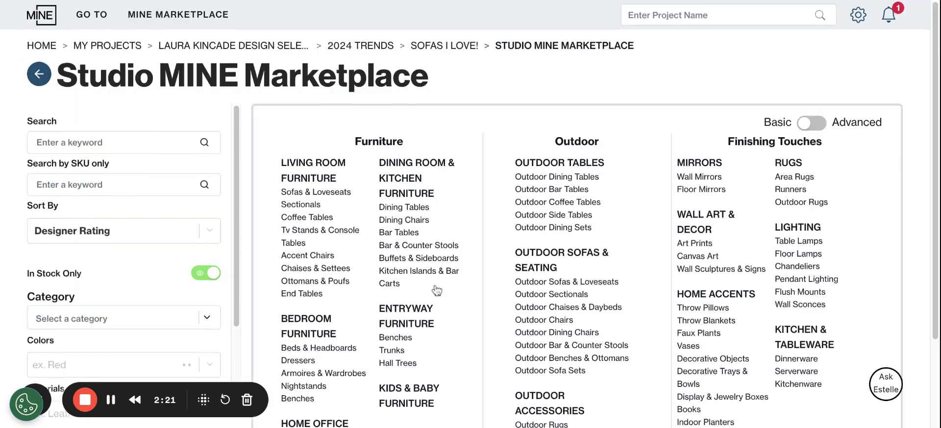
scroll(435, 292, "down", 2)
scroll(437, 292, "up", 2)
left_click(438, 49)
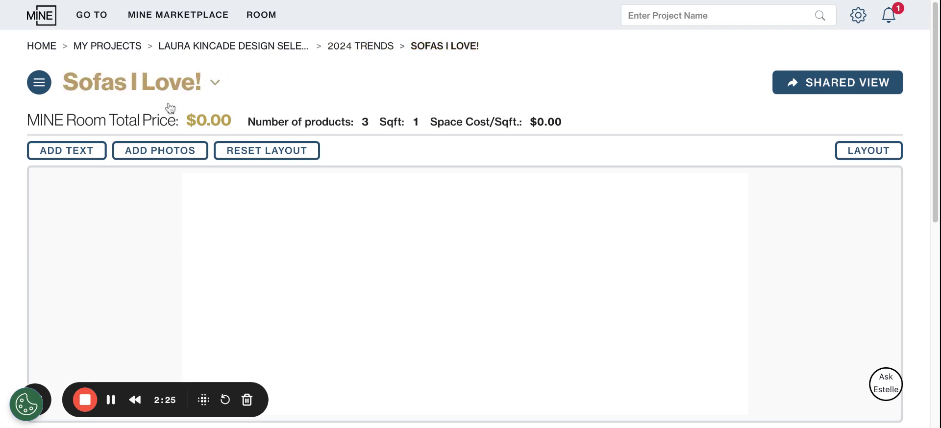
Review the layout area and the added sofa products in the "Sofas I love!" room
scroll(392, 298, "down", 5)
scroll(379, 308, "down", 1)
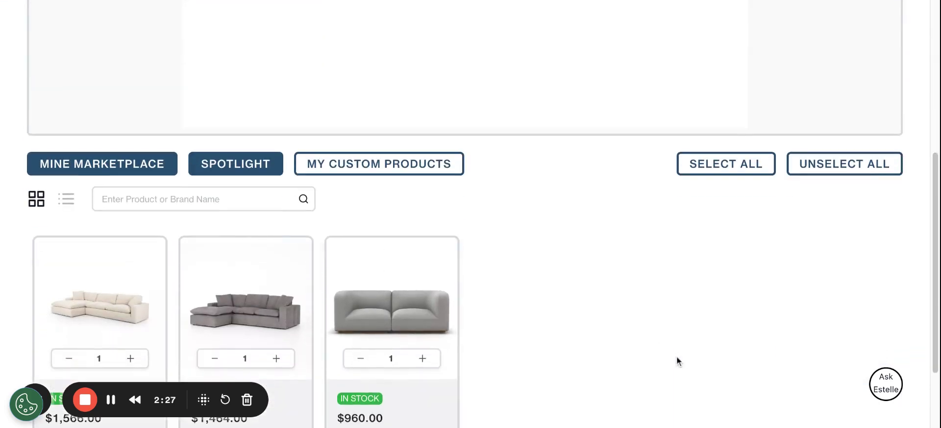
scroll(677, 361, "up", 3)
scroll(520, 338, "down", 3)
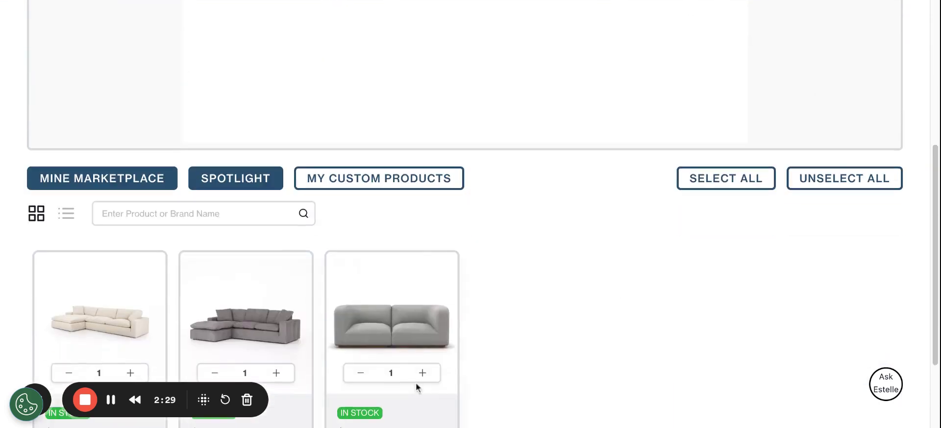
mouse_move(138, 352)
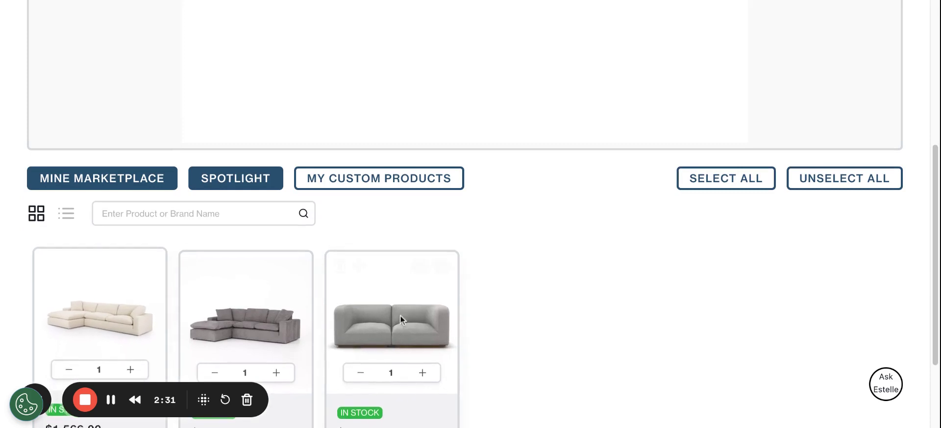
scroll(407, 318, "up", 6)
scroll(294, 298, "down", 3)
scroll(299, 289, "up", 3)
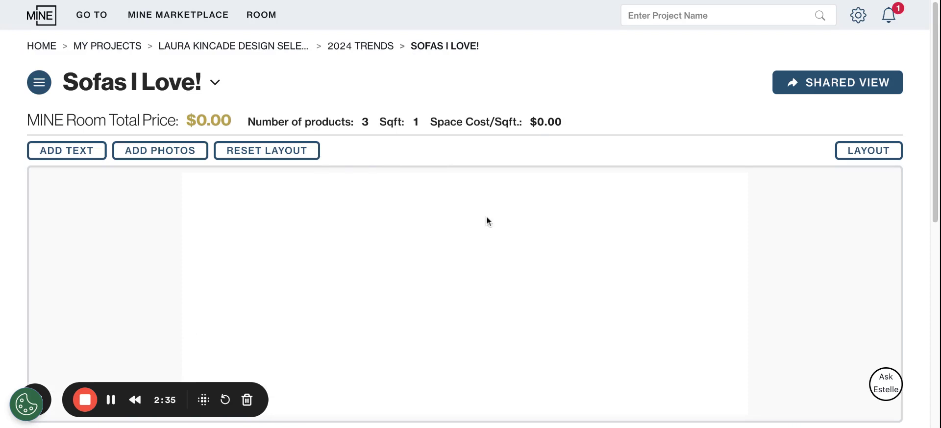
scroll(520, 250, "down", 4)
scroll(520, 250, "down", 4)
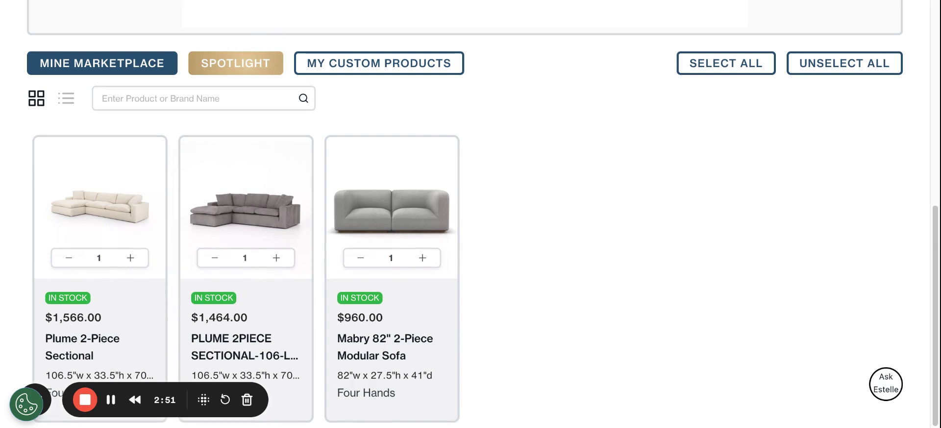
scroll(308, 206, "up", 8)
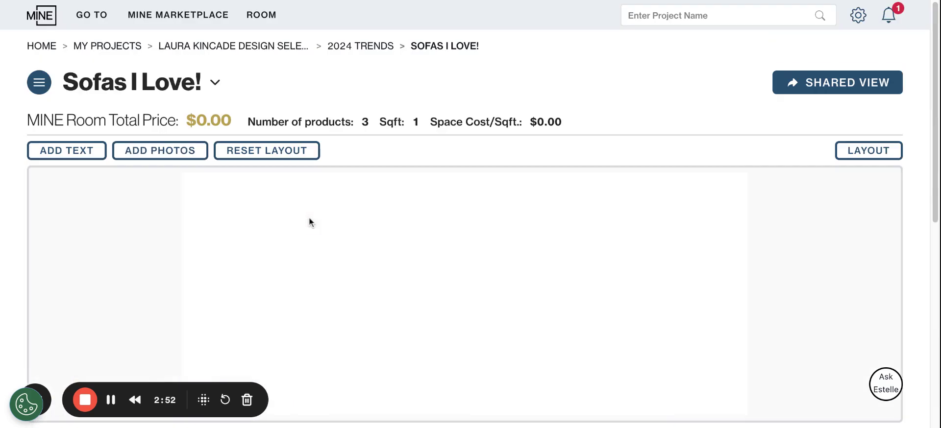
Switch to the Dining Tables room and open the MINE Marketplace for it
left_click(139, 82)
left_click(181, 165)
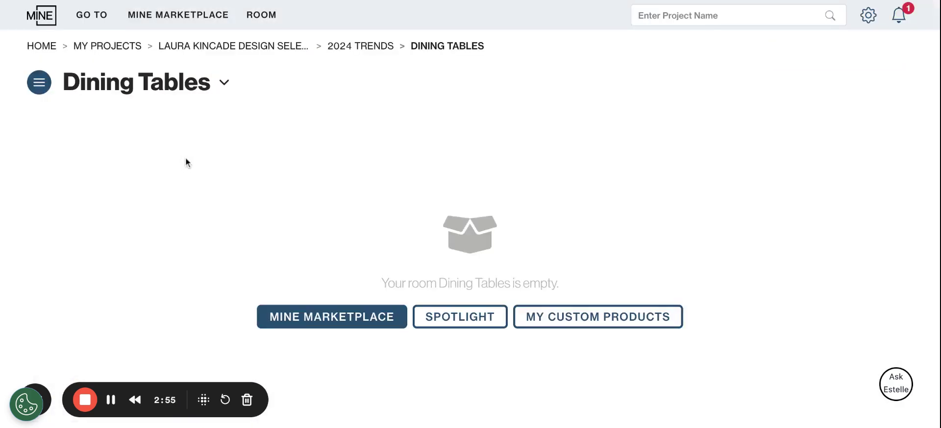
left_click(328, 319)
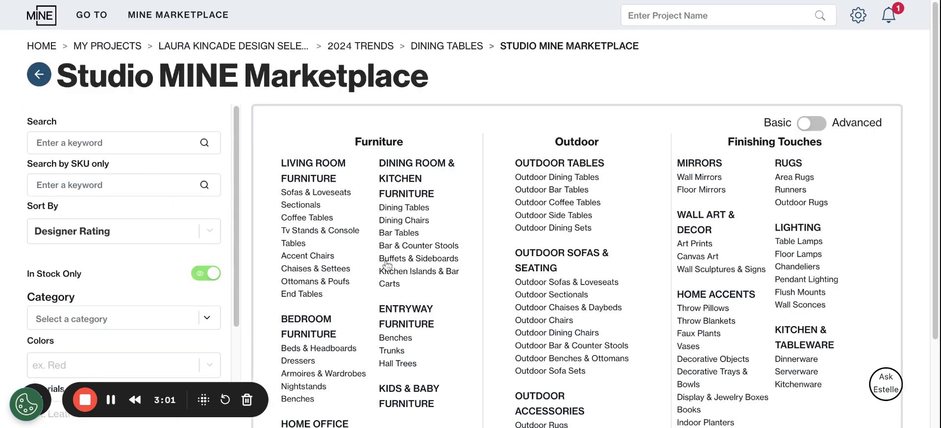
Filter the marketplace to the Dining Tables furniture category, found with "dining", and sort the products by Newest
left_click(85, 320)
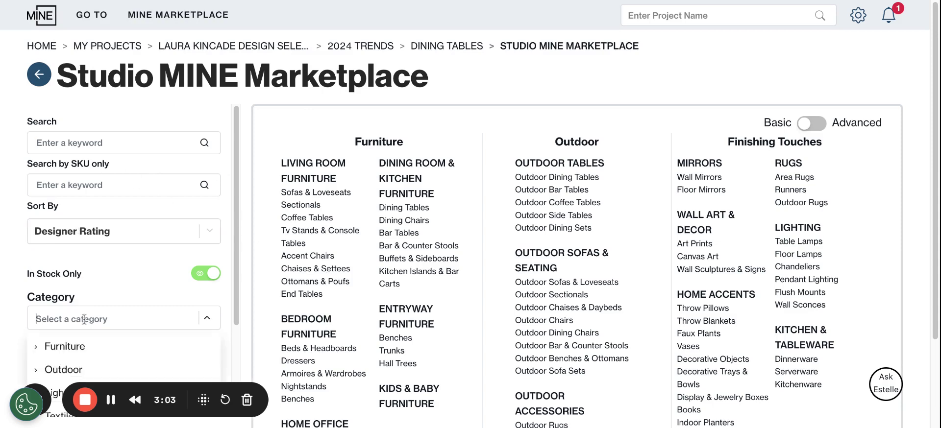
type("dining")
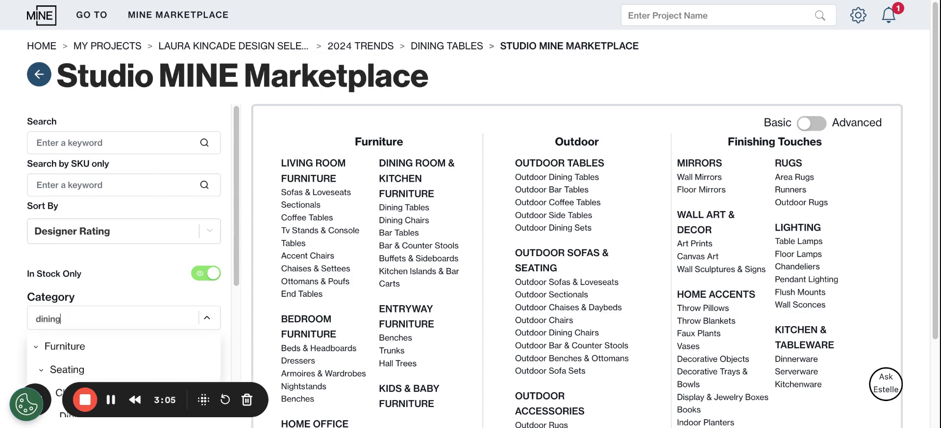
scroll(120, 275, "down", 3)
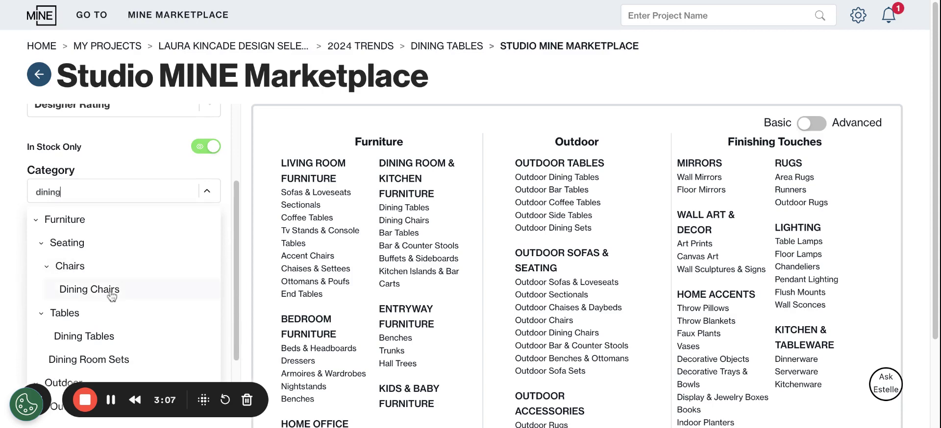
left_click(115, 336)
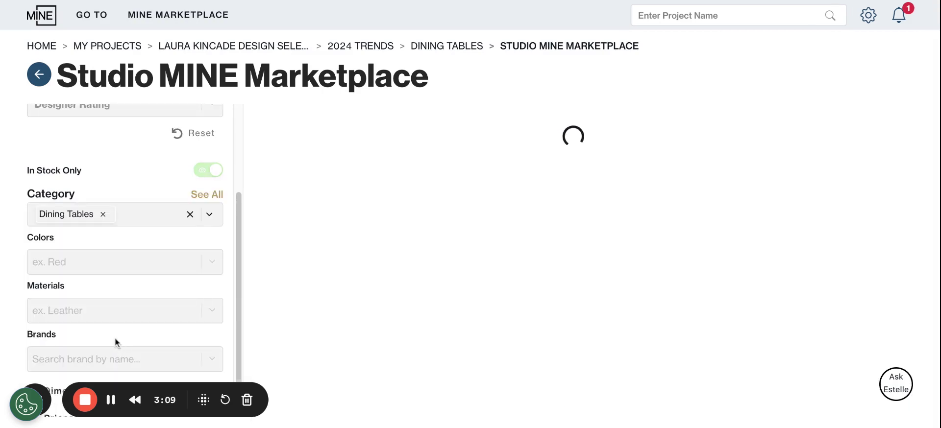
scroll(115, 341, "up", 3)
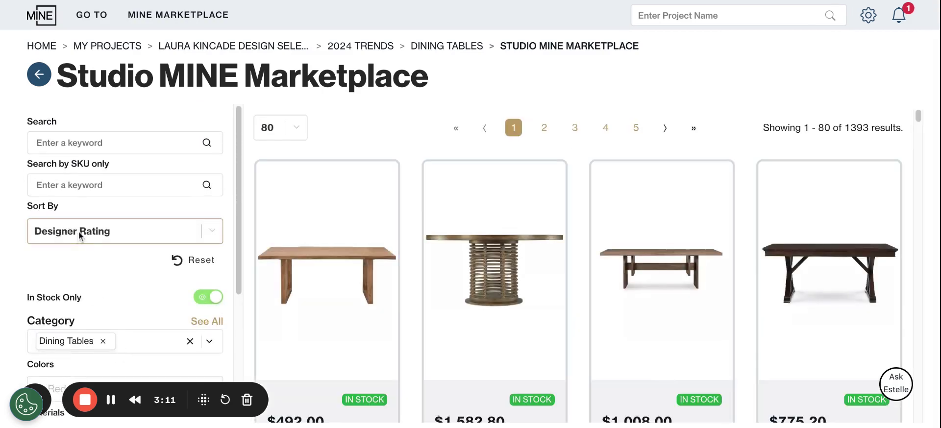
left_click(78, 231)
scroll(101, 301, "down", 1)
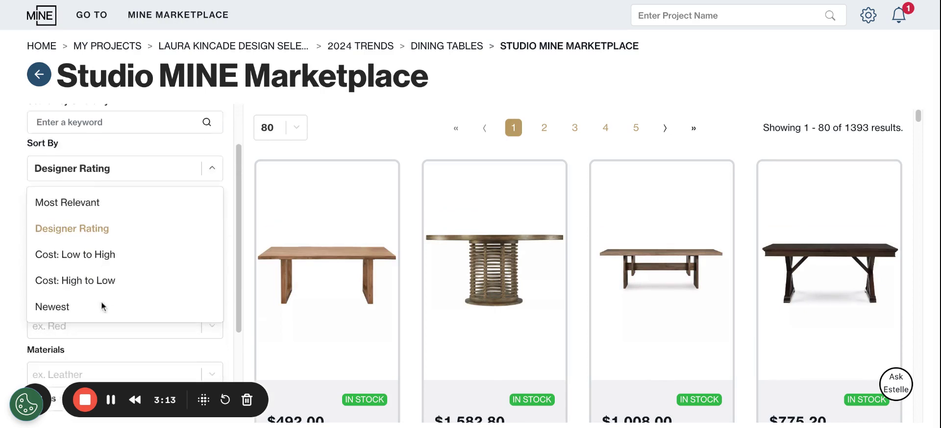
left_click(61, 285)
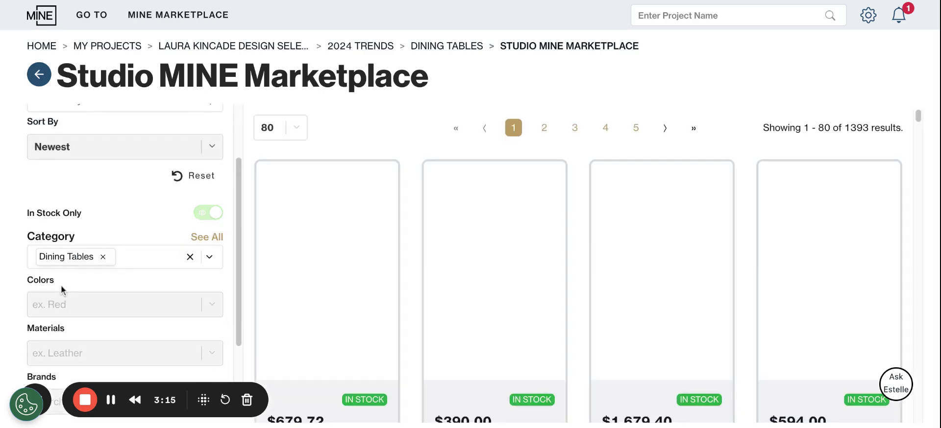
Add one Gratify Round Dining Table and one Liv Dining Table to the Dining Tables room in the 2024 Trends space
scroll(490, 297, "down", 3)
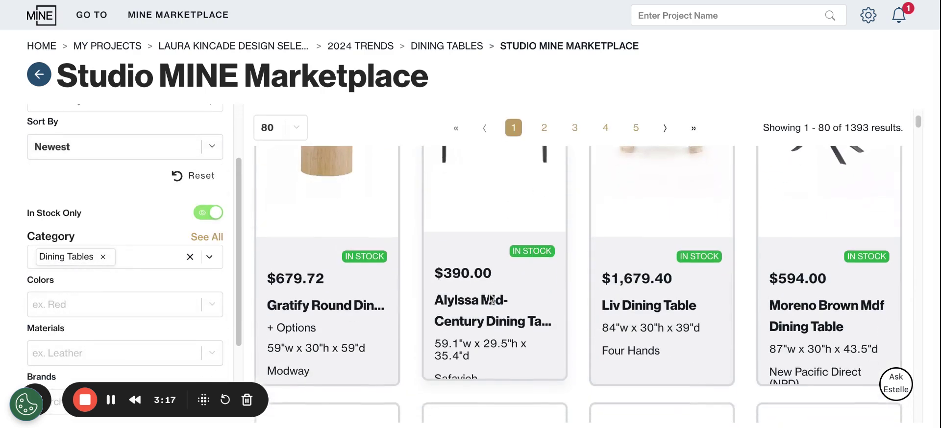
scroll(491, 299, "up", 2)
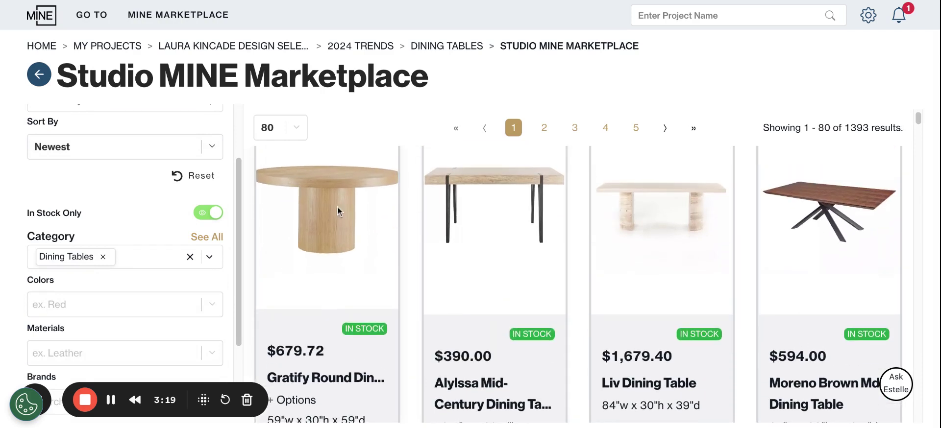
scroll(343, 196, "up", 2)
left_click(384, 177)
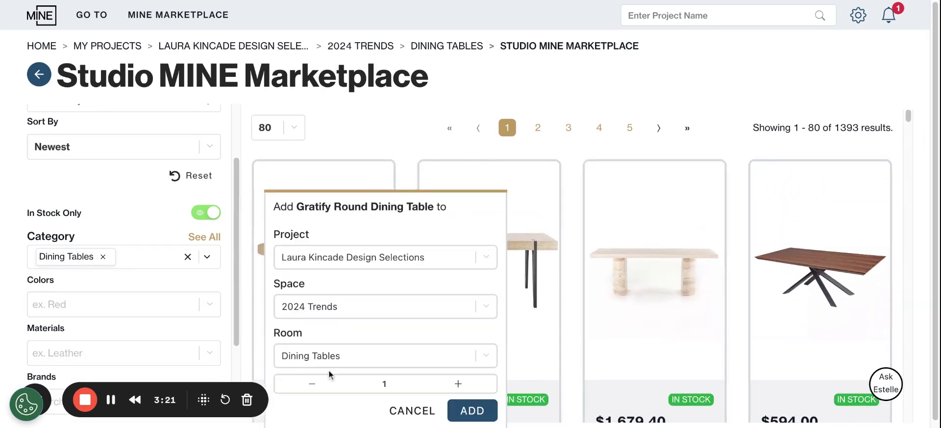
left_click(475, 411)
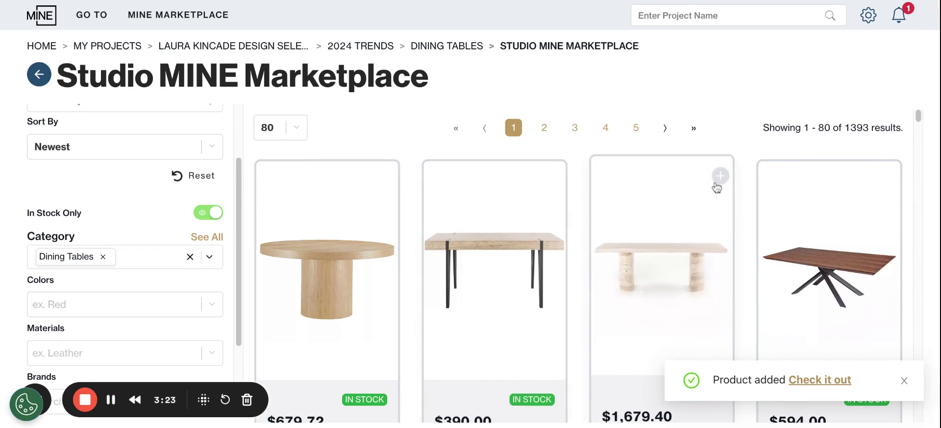
left_click(719, 176)
left_click(804, 409)
Add one Pilo Dining Table to the Dining Tables room and browse further tables
scroll(584, 337, "down", 2)
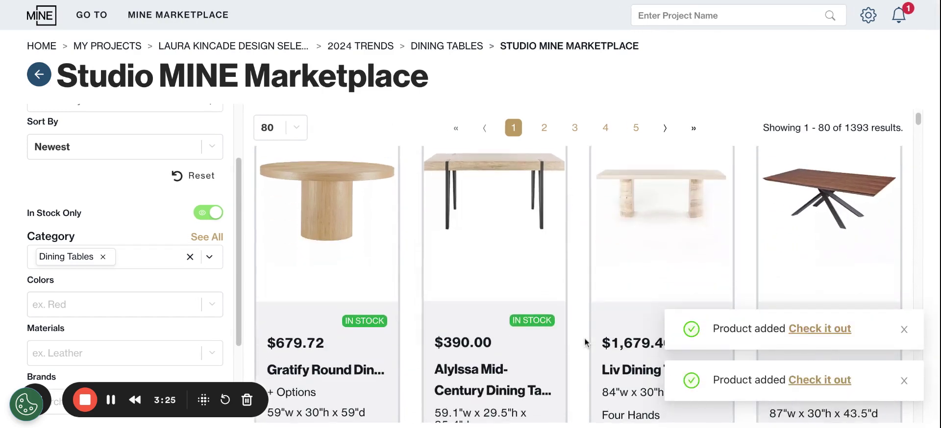
scroll(584, 337, "down", 5)
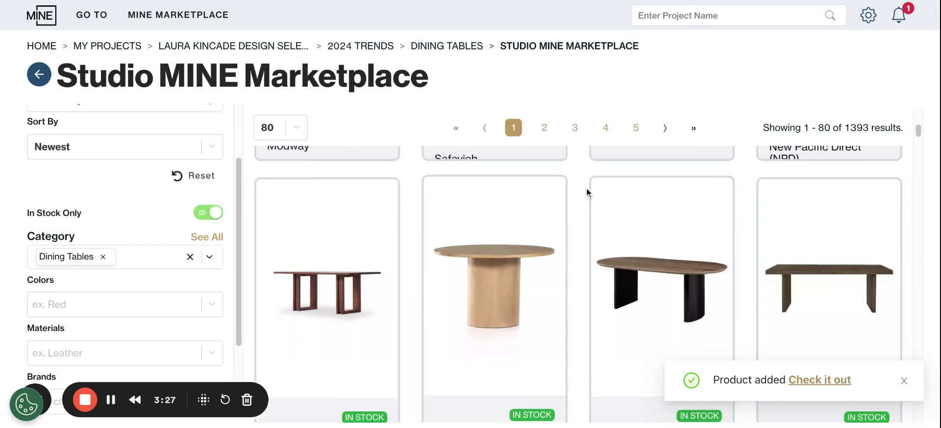
left_click(553, 194)
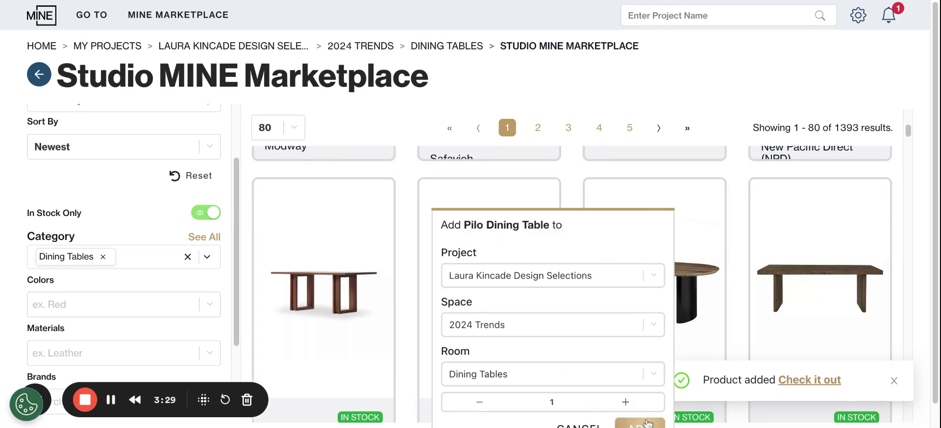
left_click(647, 424)
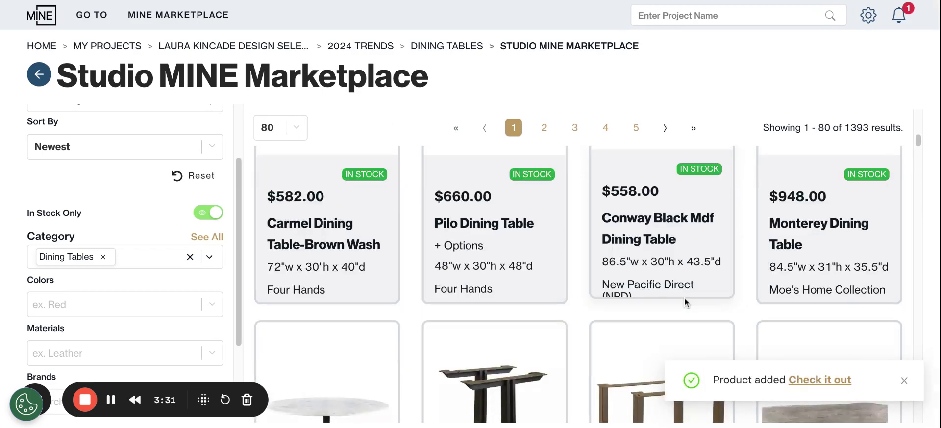
scroll(684, 297, "down", 4)
scroll(329, 255, "up", 2)
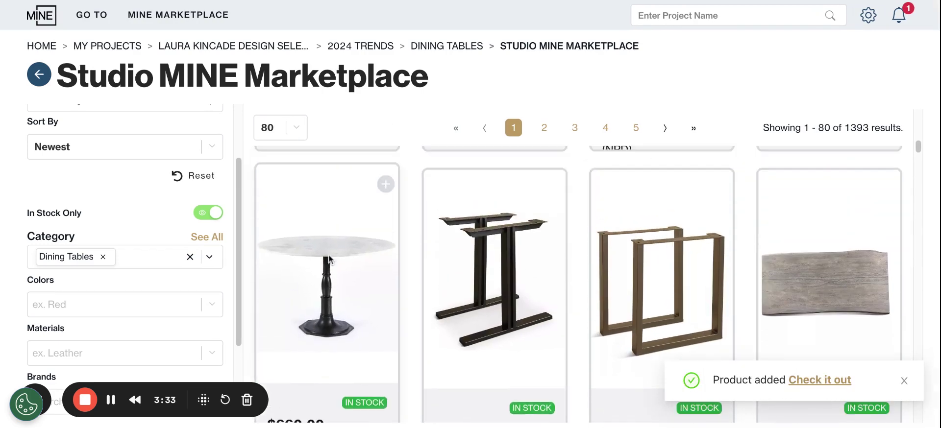
Add one Lucy Dining Table to the Dining Room of the NYC Penthouse space in the Vacation Rentals project
left_click(385, 185)
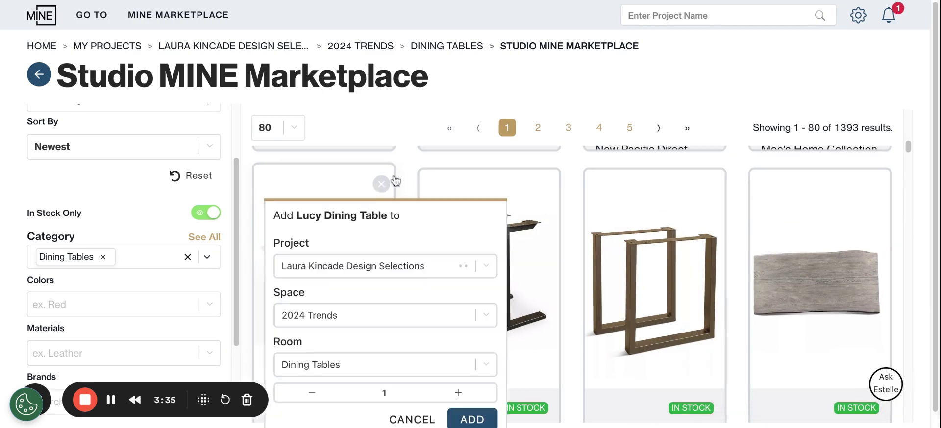
left_click(364, 272)
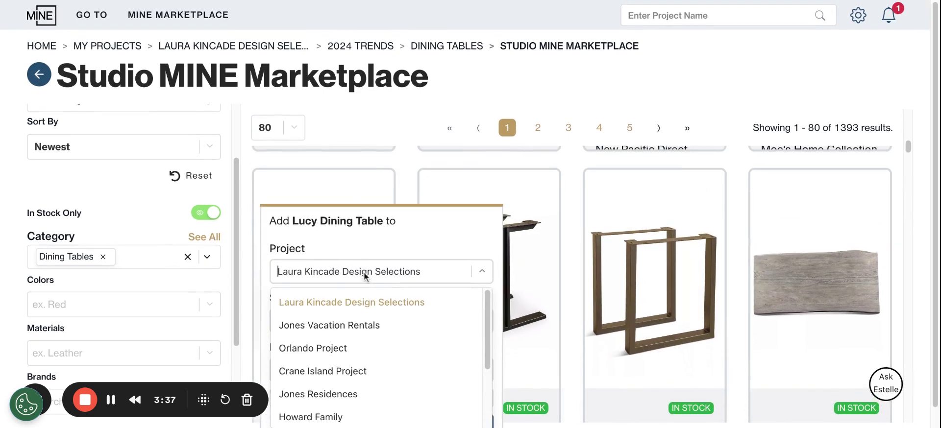
left_click(373, 331)
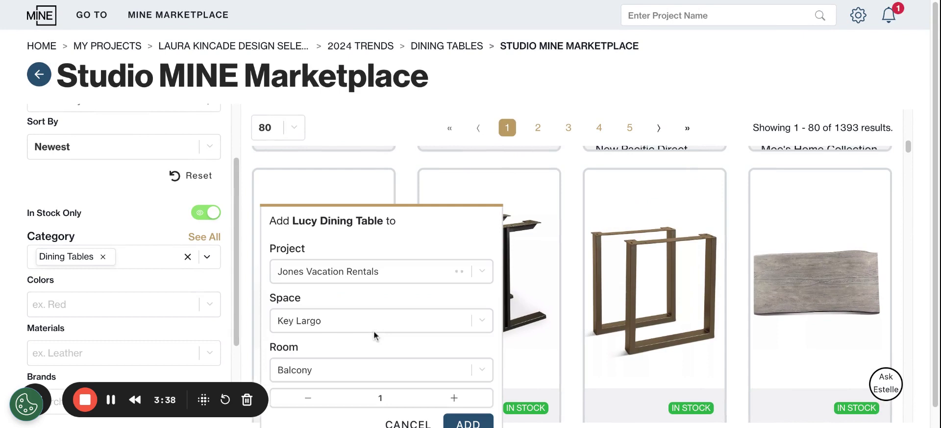
left_click(310, 323)
left_click(352, 375)
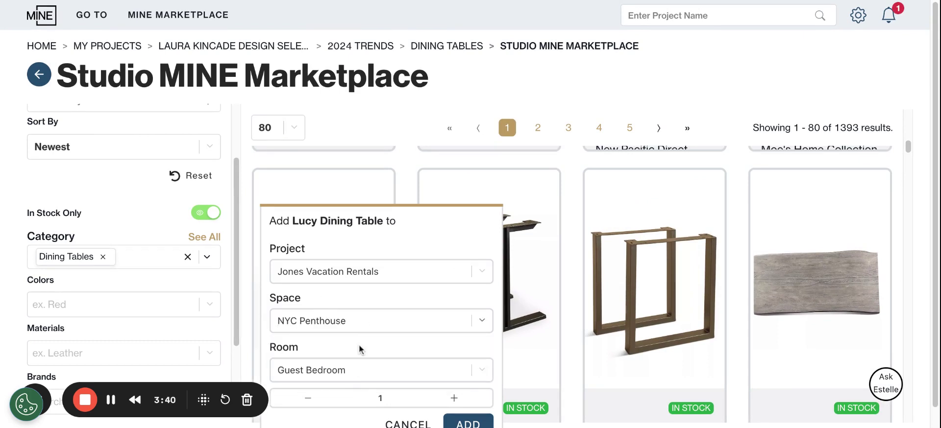
left_click(375, 371)
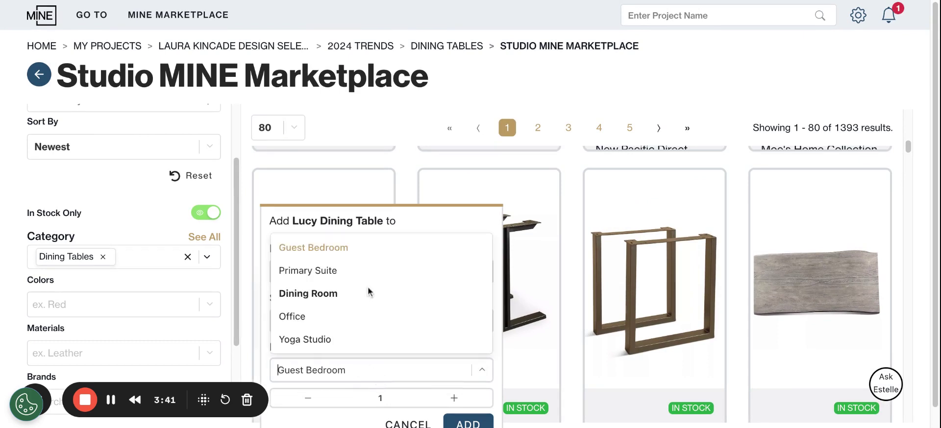
left_click(338, 294)
left_click(469, 422)
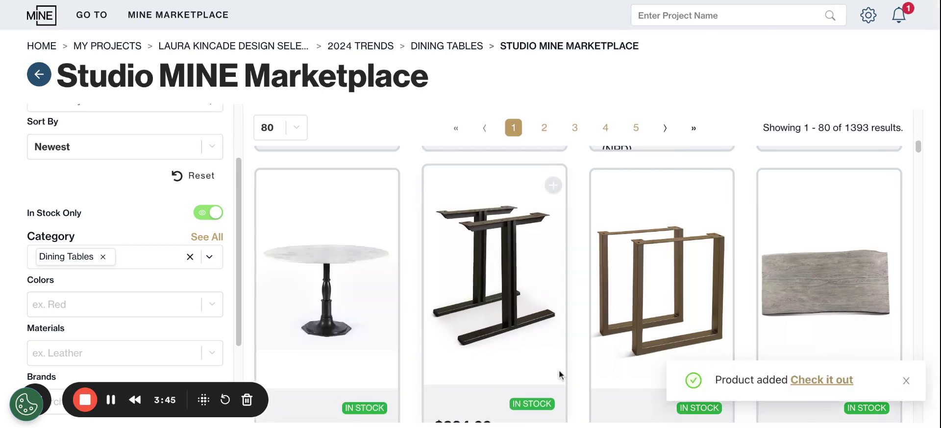
Browse further down the newest in-stock dining tables for more products to select
scroll(558, 370, "down", 8)
scroll(564, 362, "down", 5)
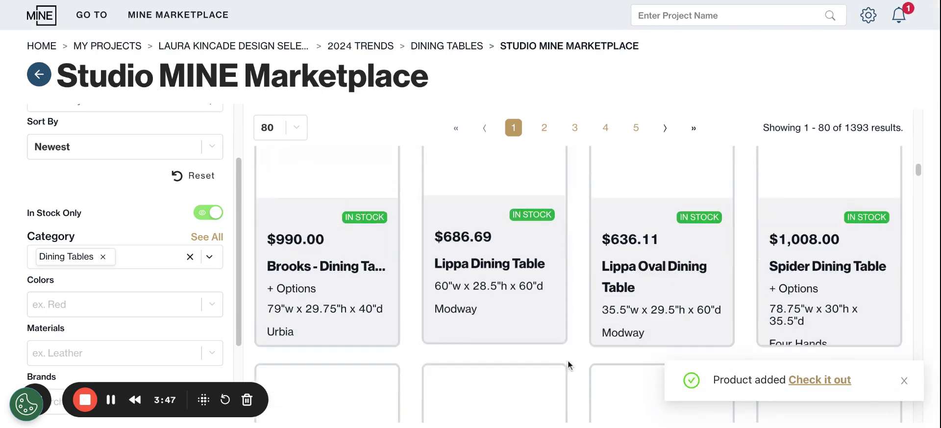
scroll(565, 361, "down", 6)
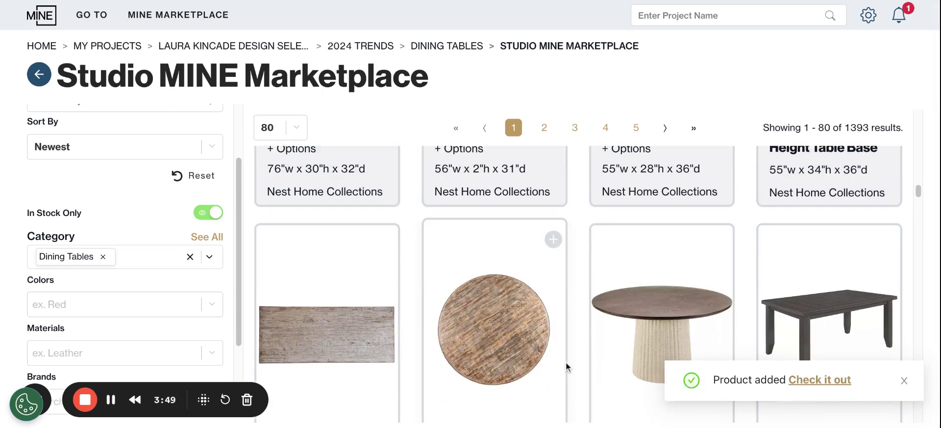
scroll(698, 290, "down", 2)
scroll(698, 290, "down", 1)
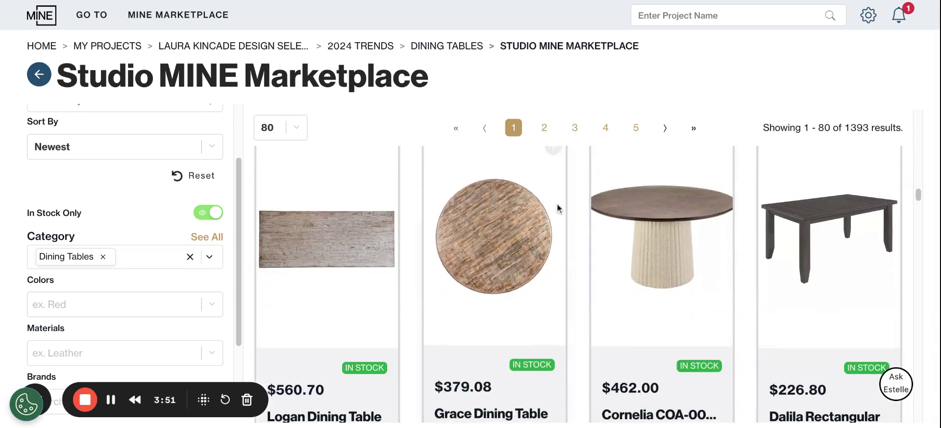